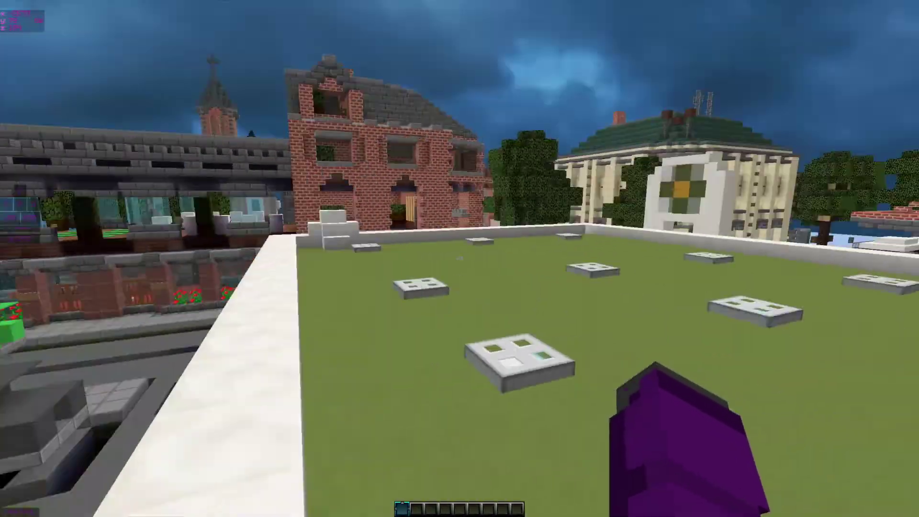
Walk around the green rooftop toward the walls, street side and vents
key("w")
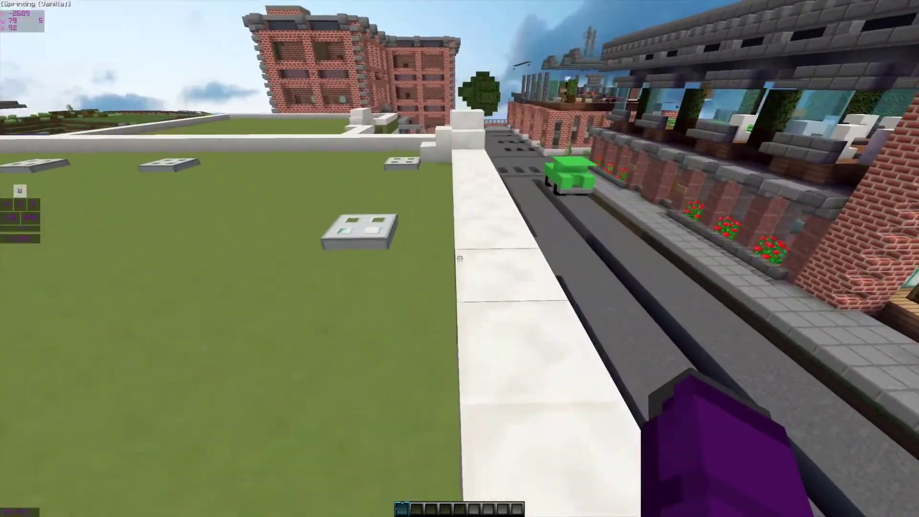
key("w")
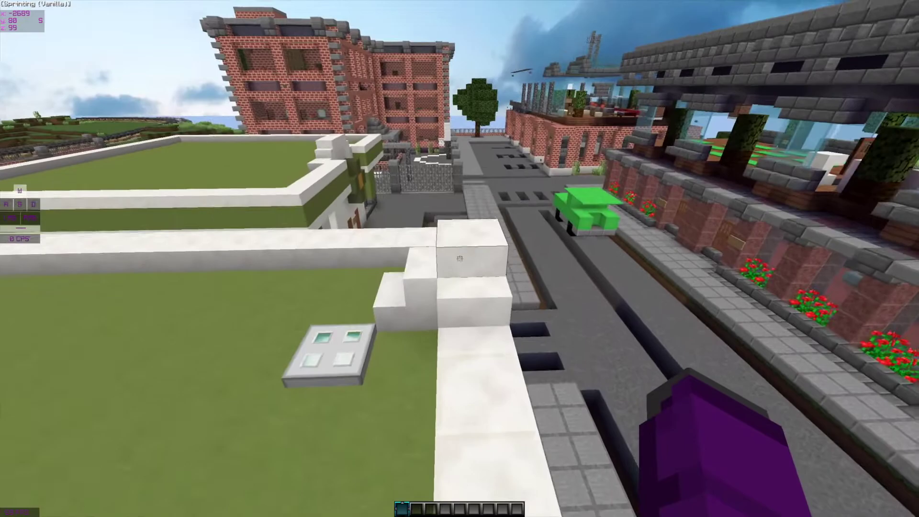
key("w")
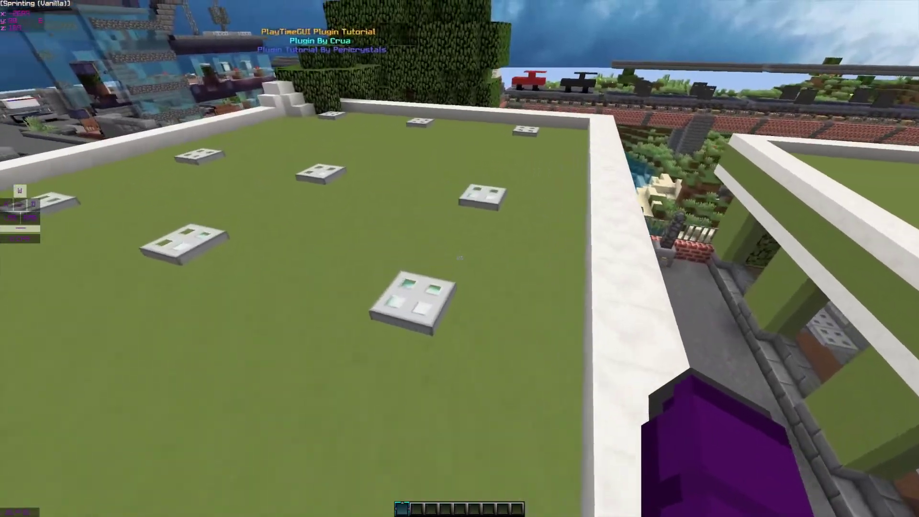
key("w")
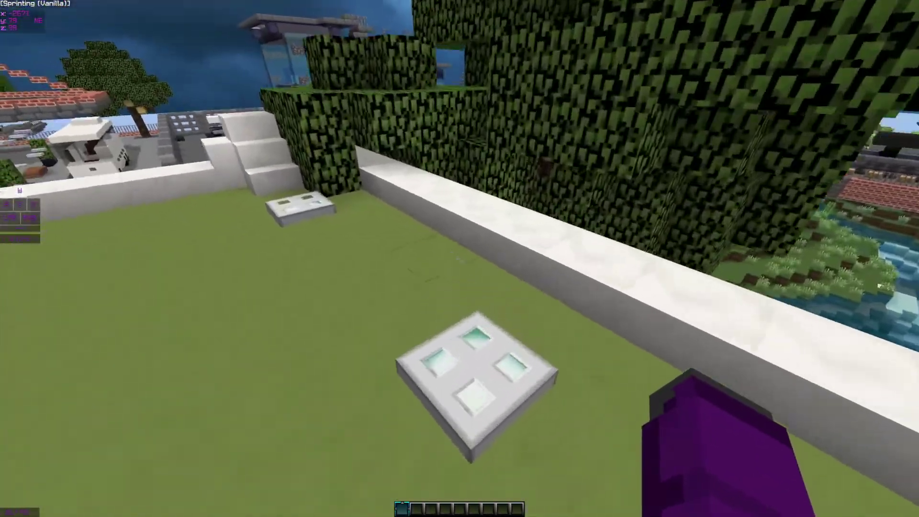
key("w")
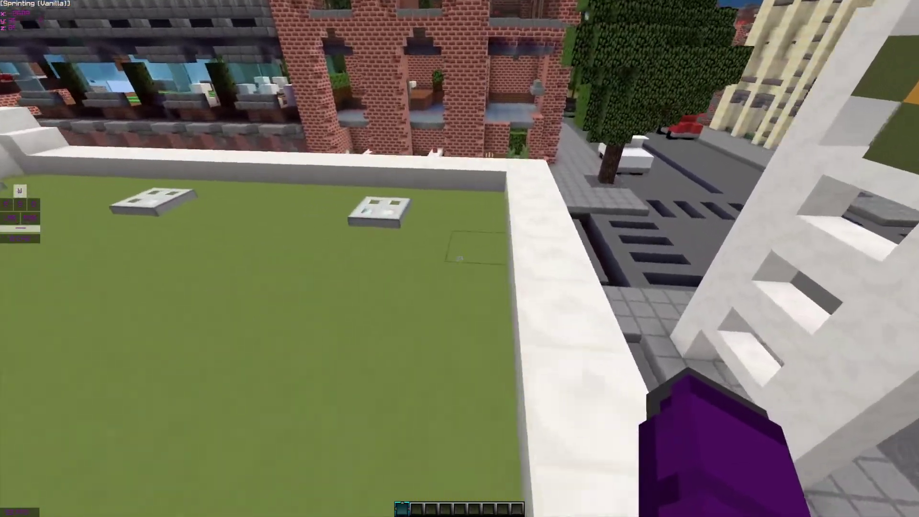
key("w")
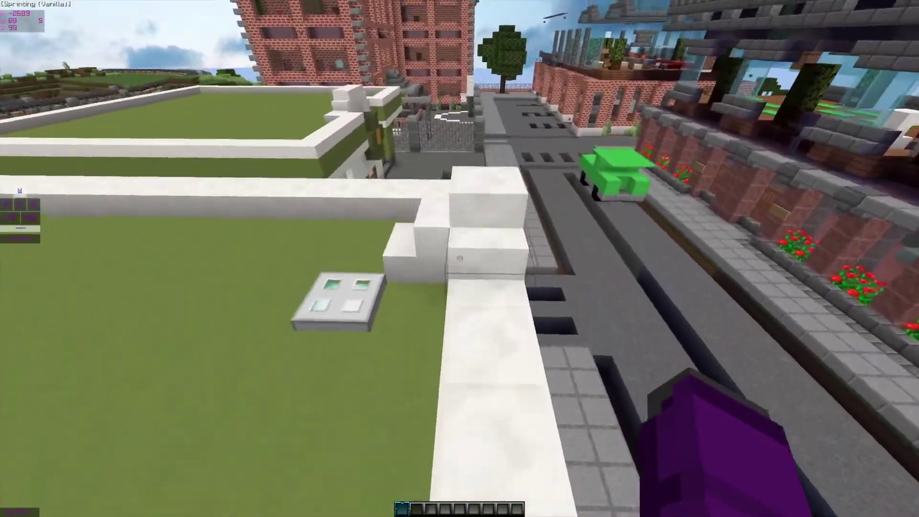
key("w")
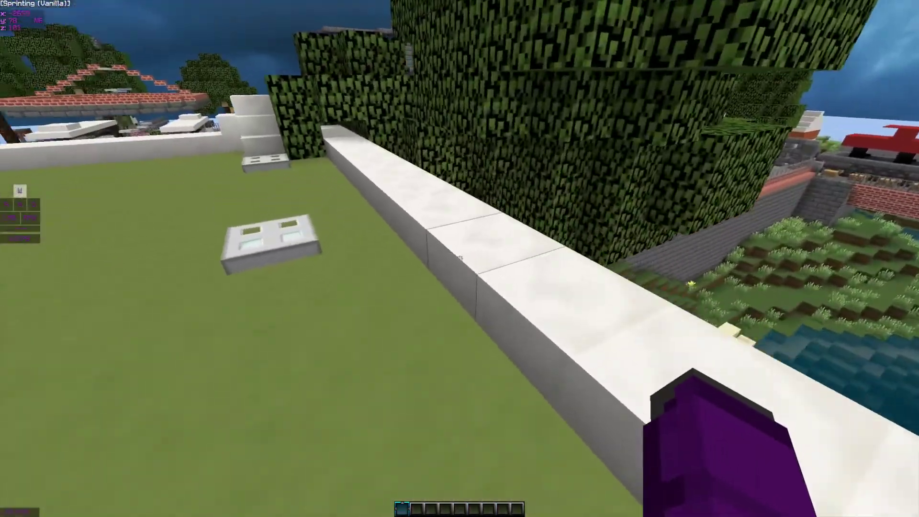
key("w")
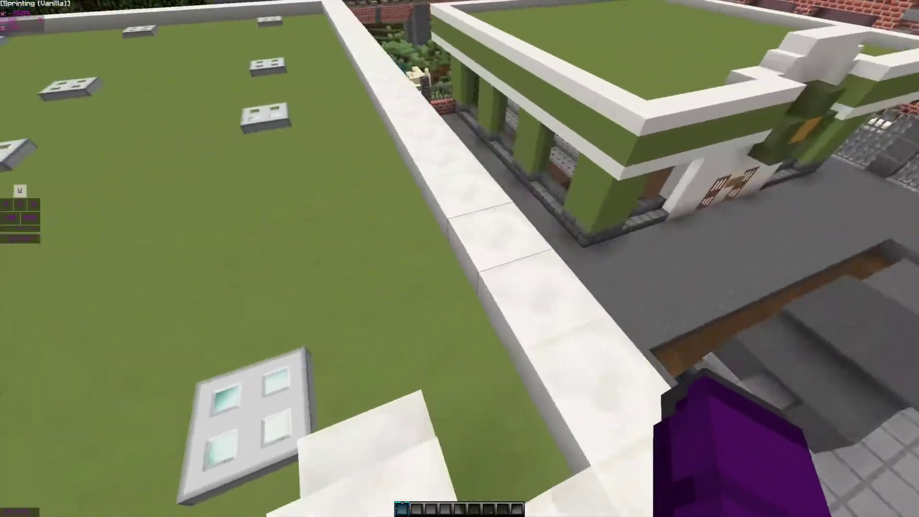
key("w")
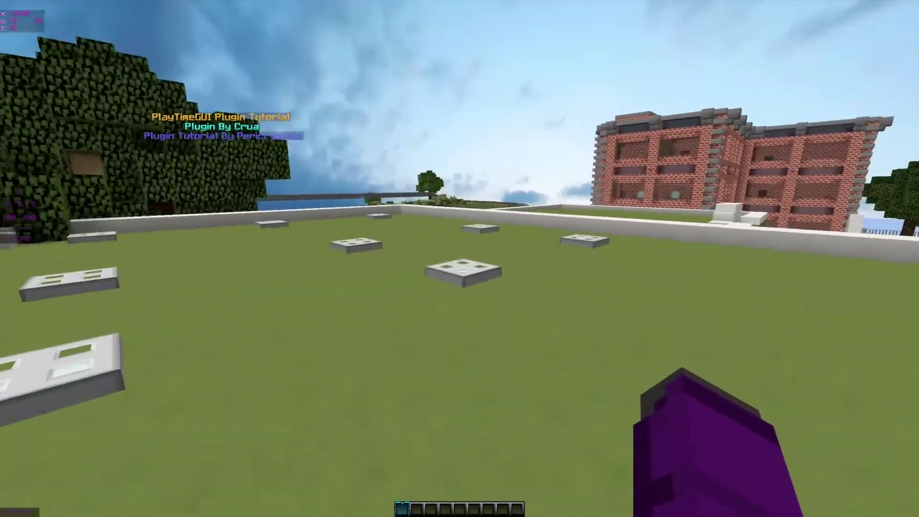
Run /playtime to view the PlayTimeGUI menu, then close it
type("/playtime")
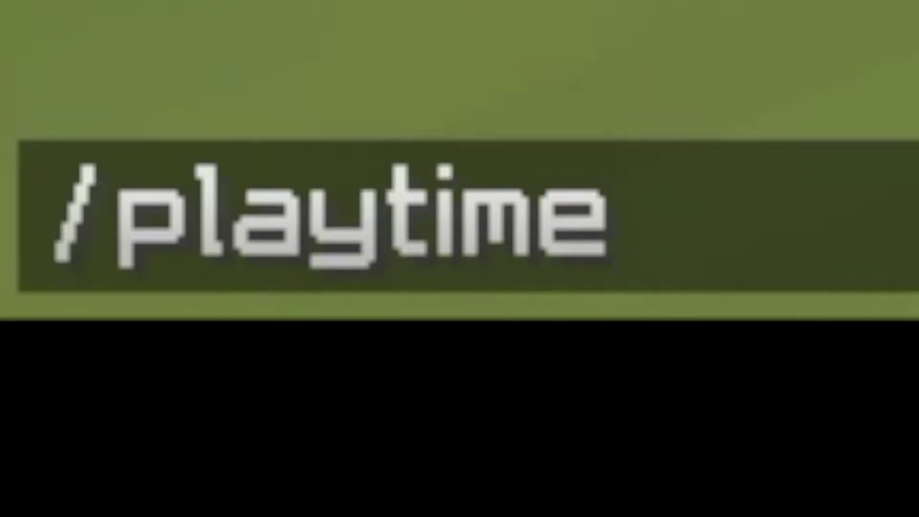
key("Return")
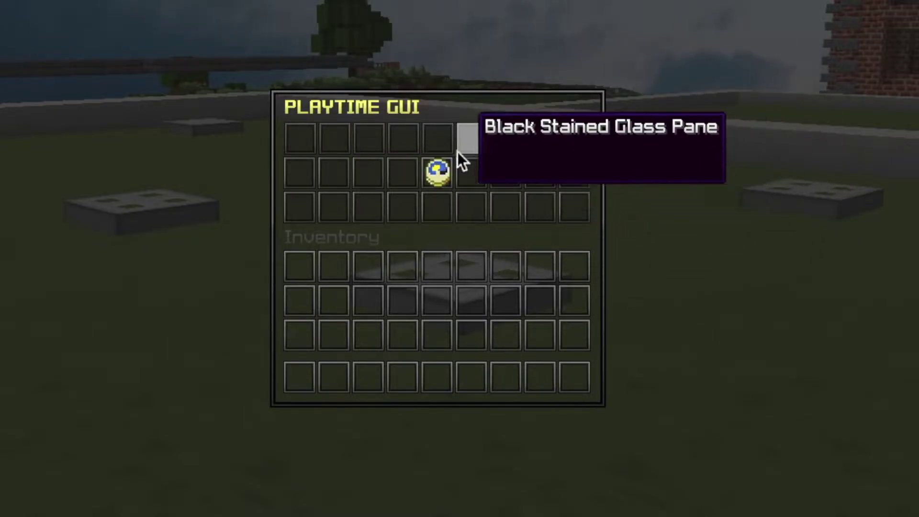
mouse_move(432, 170)
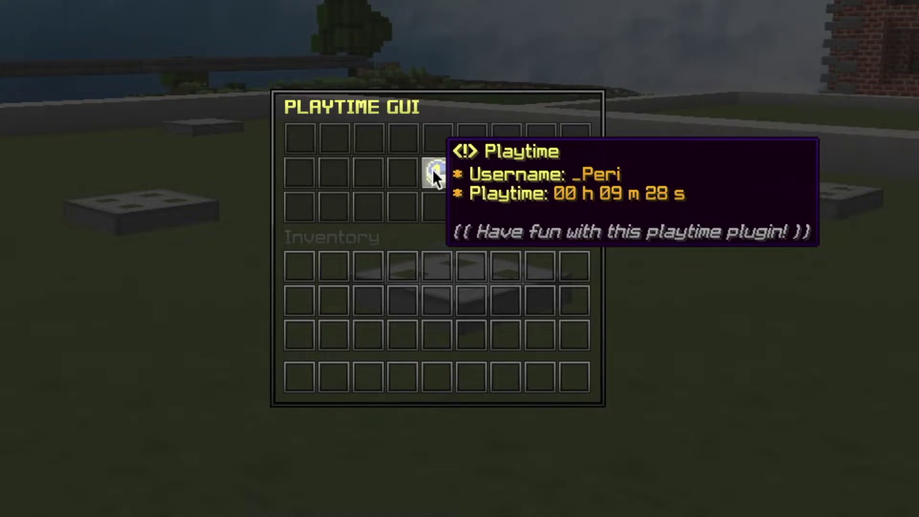
key("Escape")
Sprint across the rooftop toward the city's brick buildings
key("w")
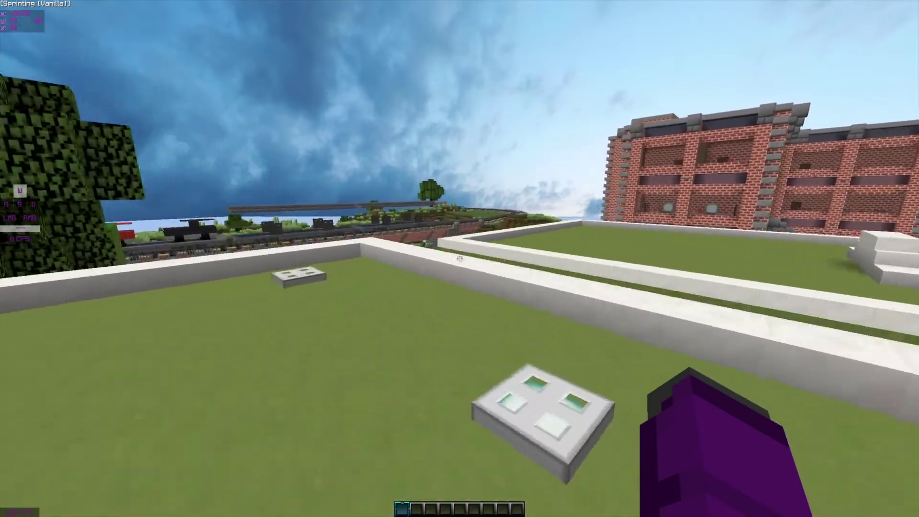
key("w")
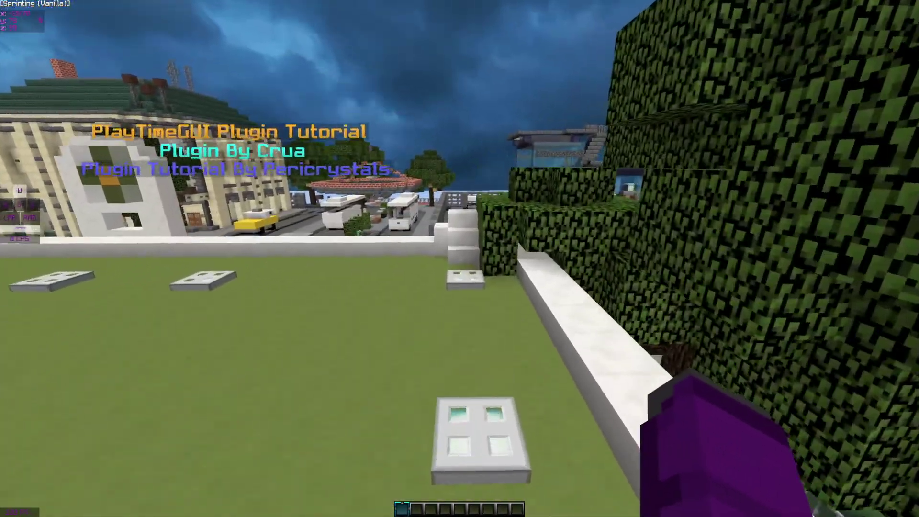
key("w")
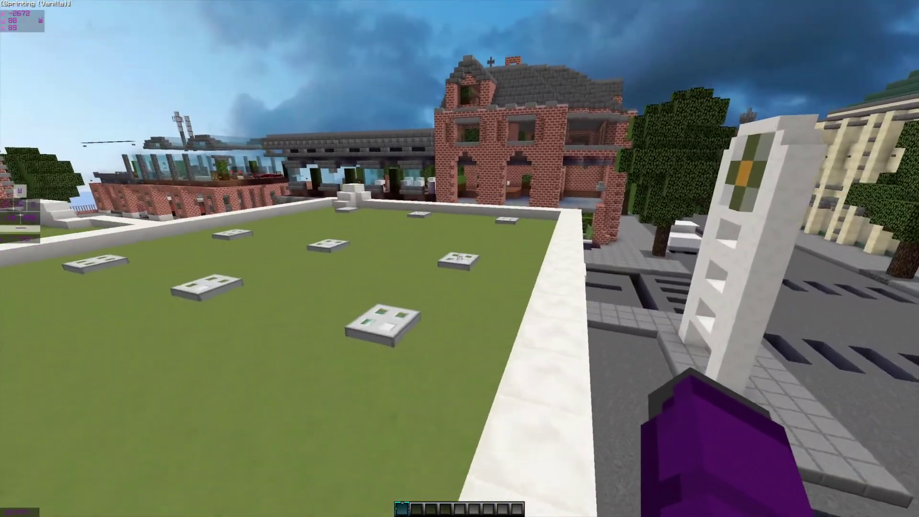
key("w")
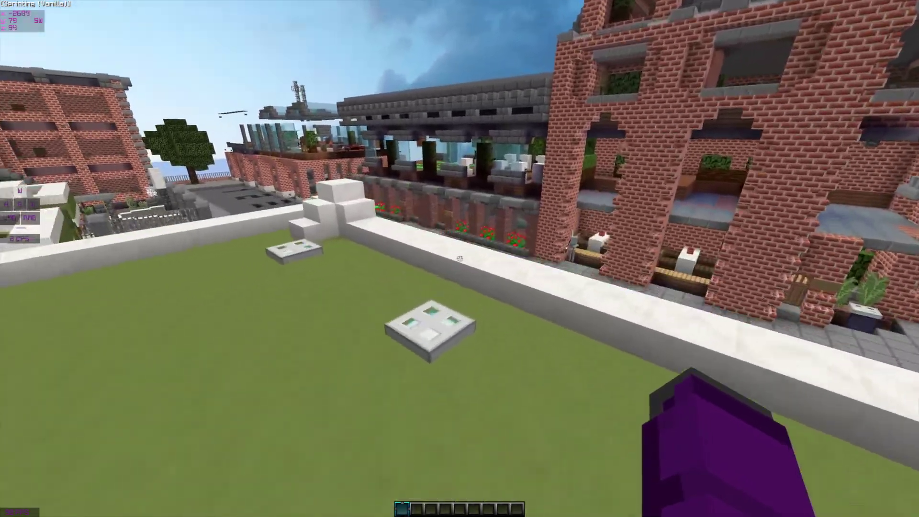
key("w")
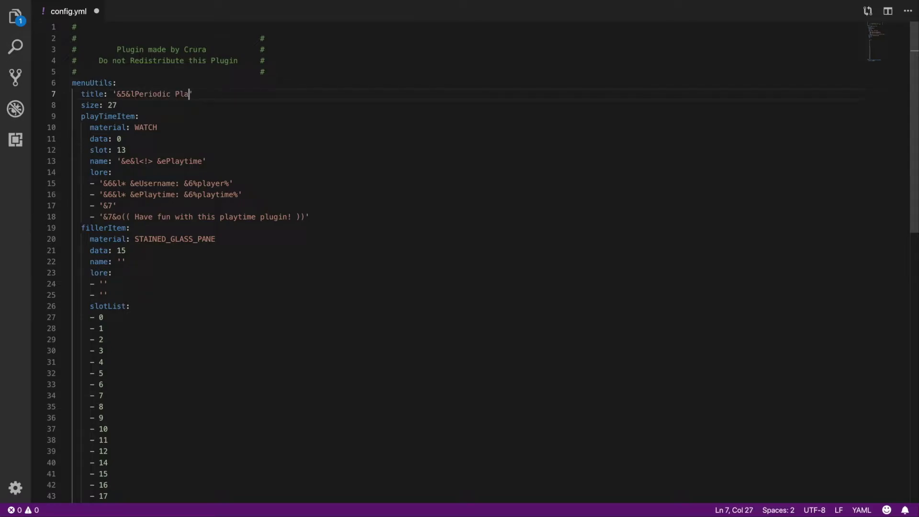
Complete the title as '&5&lPeriodic Playtime' and move to the menu size value on line 8
type("ytime")
left_click(120, 107)
Edit the playTimeItem entries: slot, data, WATCH material and the item name
left_click_drag(121, 106, 103, 106)
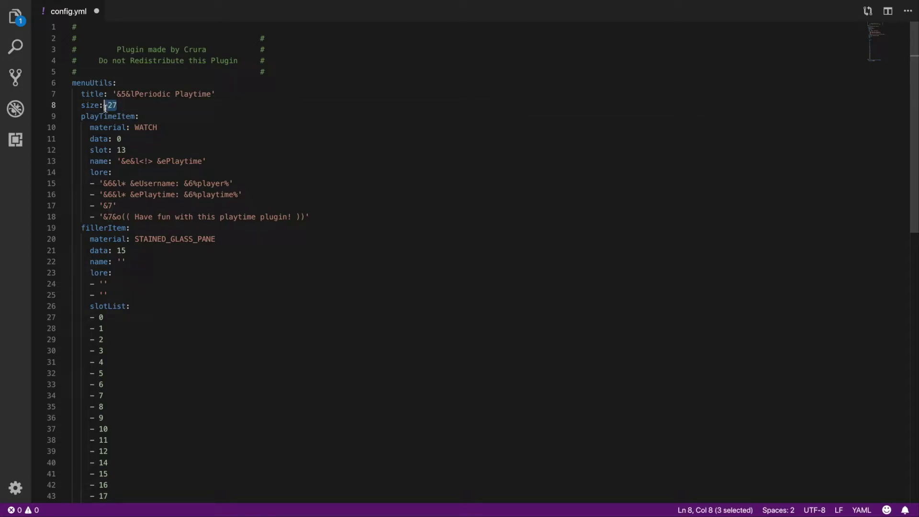
left_click(144, 118)
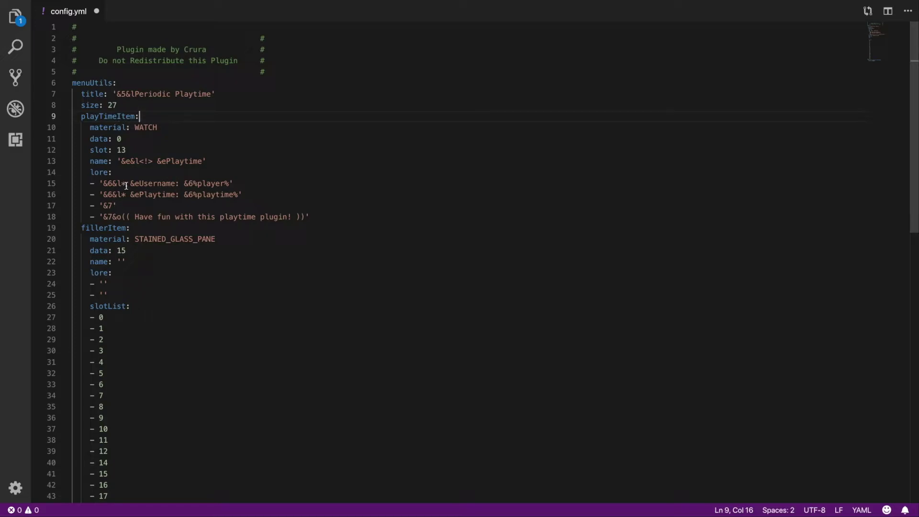
left_click(130, 151)
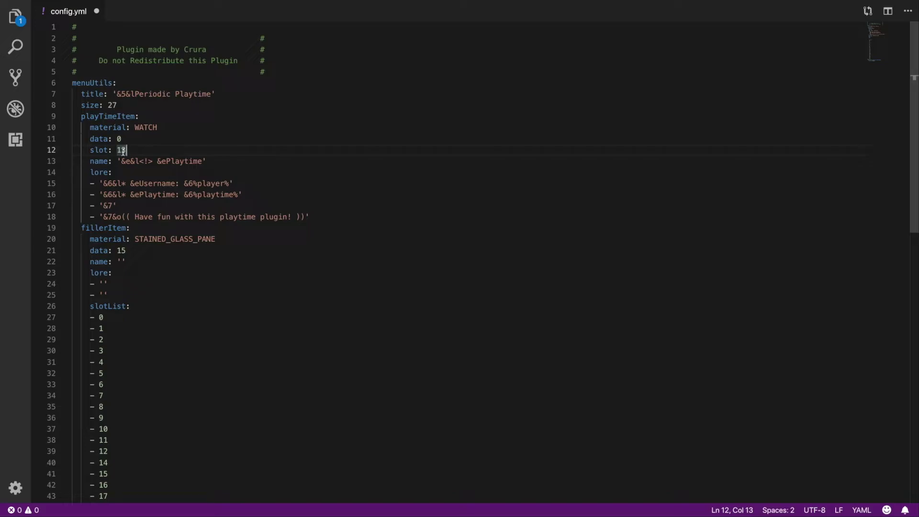
left_click(126, 138)
left_click(162, 125)
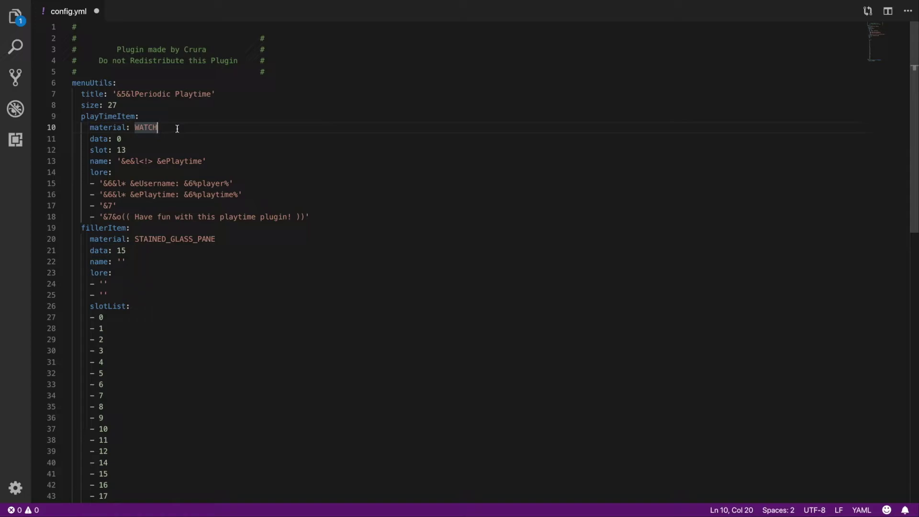
key("Left")
left_click(136, 126)
left_click(200, 161)
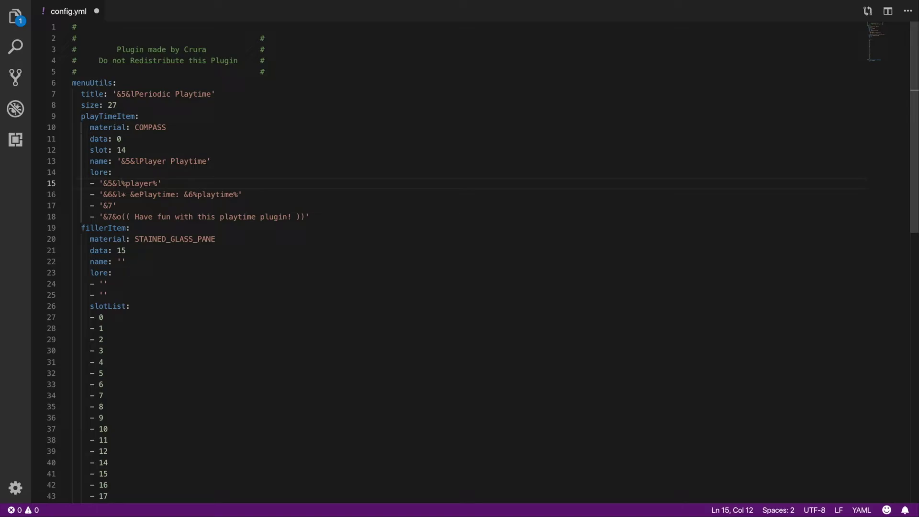
Finish recolouring the playtime lore lines and the last lore line's text
key("ctrl+z")
left_click(116, 218)
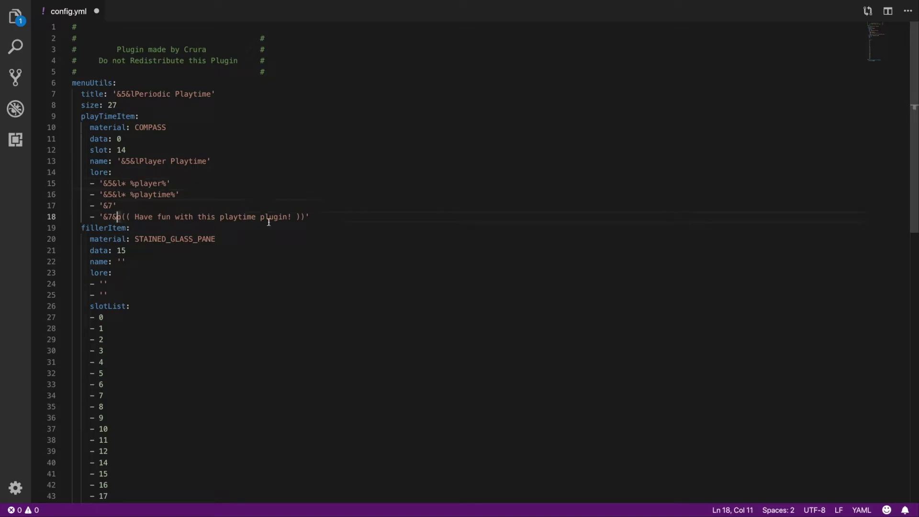
key("ctrl+z")
scroll(191, 200, "down", 7)
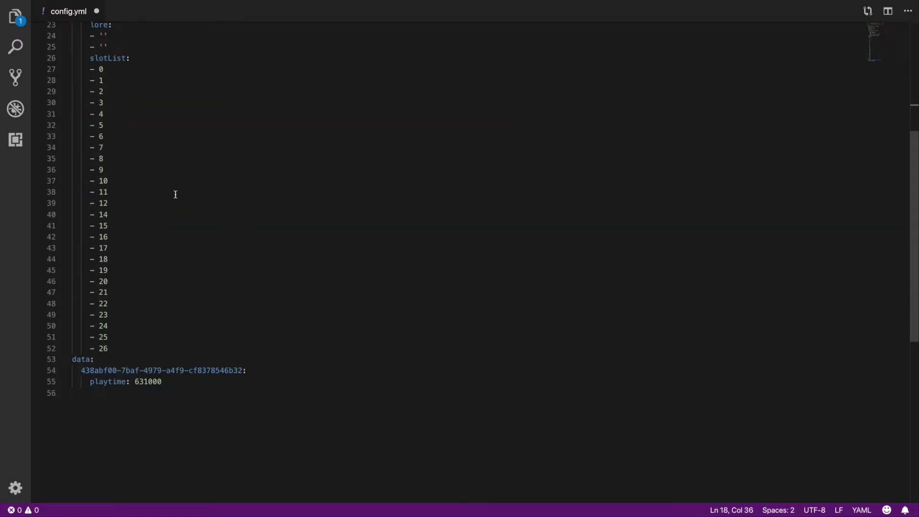
scroll(175, 198, "up", 5)
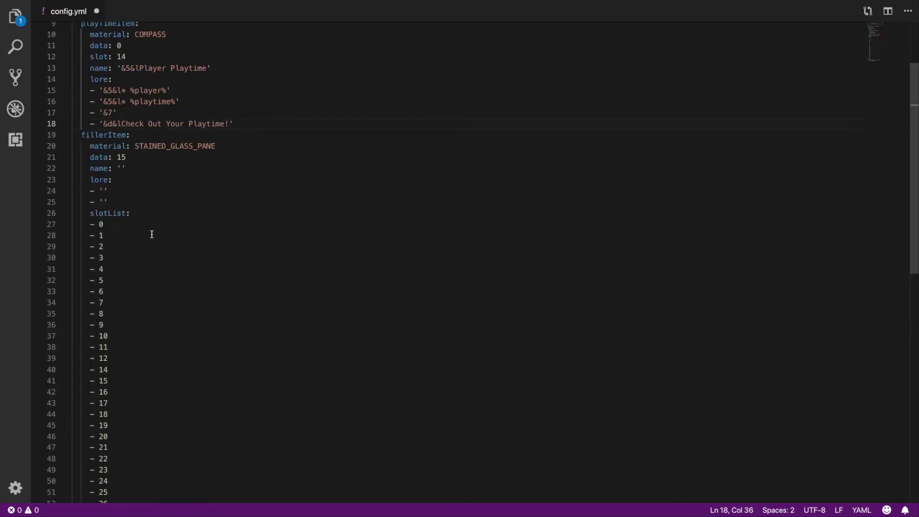
Make the filler item GRASS, named '&eFILLAR', with first lore line 'Custom Lore!'
left_click_drag(216, 146, 134, 146)
type("GRASS")
key("Down")
key("Down")
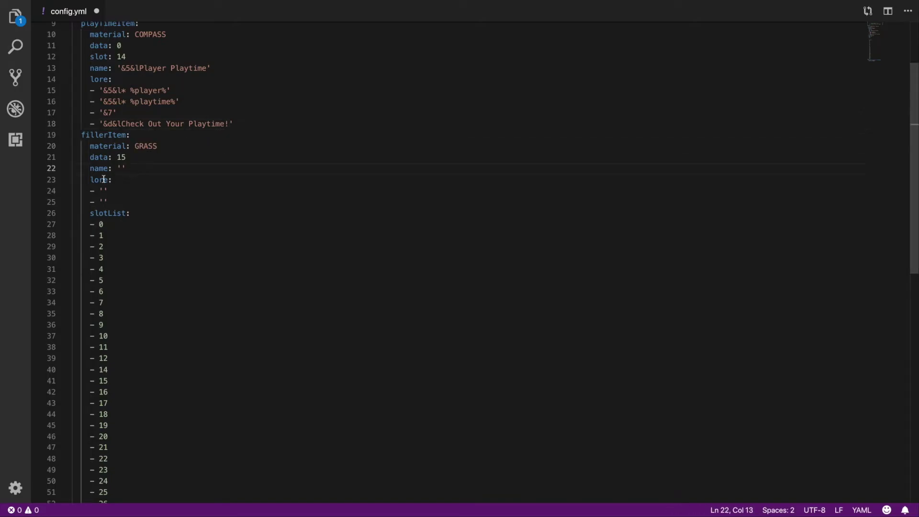
key("Left")
type("FILLAR")
left_click(121, 168)
type("&e")
left_click(104, 191)
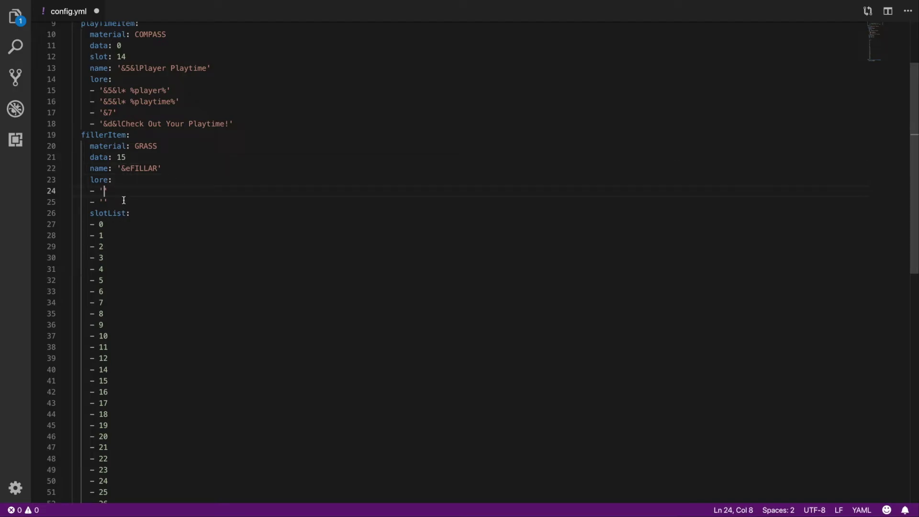
type("Custom Lore!")
scroll(137, 216, "down", 6)
scroll(137, 219, "up", 8)
scroll(141, 267, "down", 10)
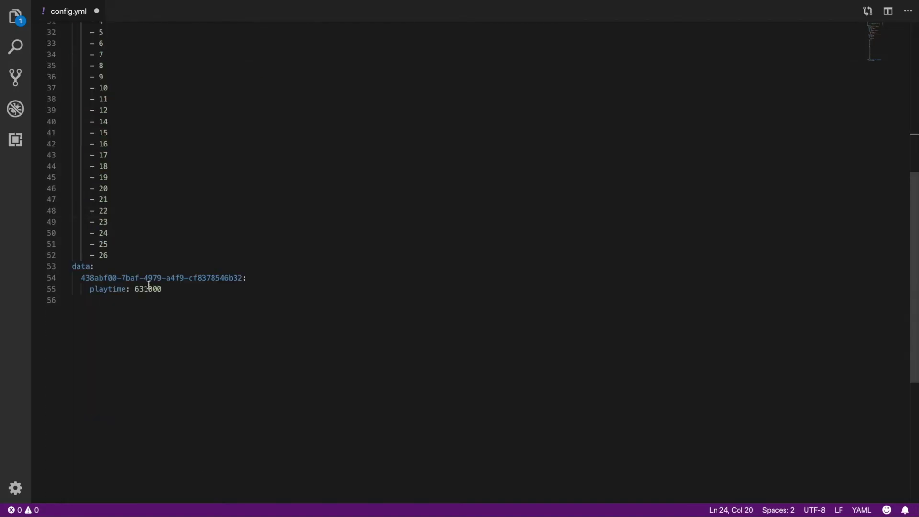
left_click(72, 267)
key("shift+Right")
key("shift+Right")
key("shift+Down")
key("shift+Down")
key("shift+End")
left_click(237, 278)
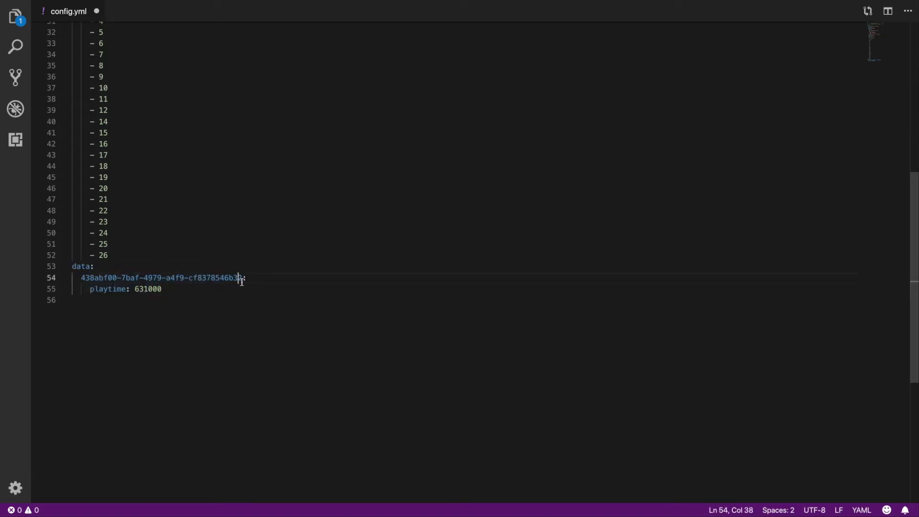
key("Right")
left_click_drag(238, 277, 85, 277)
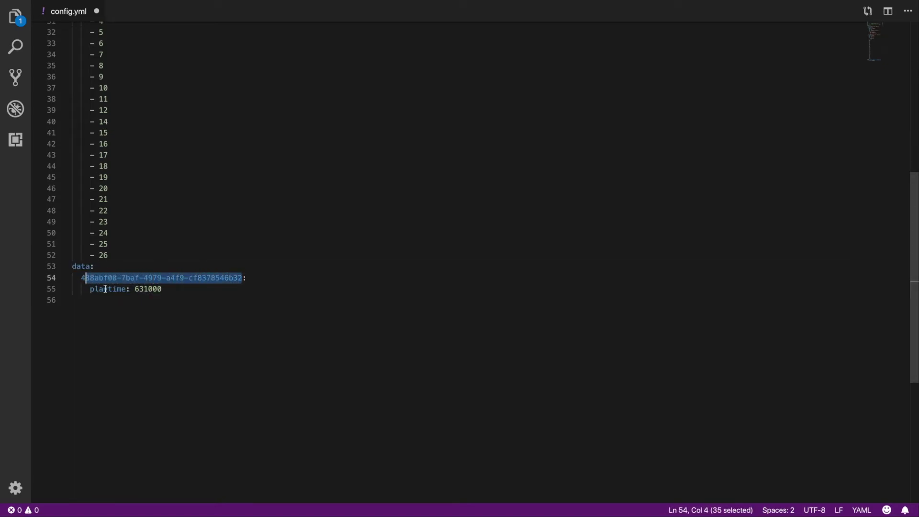
left_click_drag(166, 288, 139, 289)
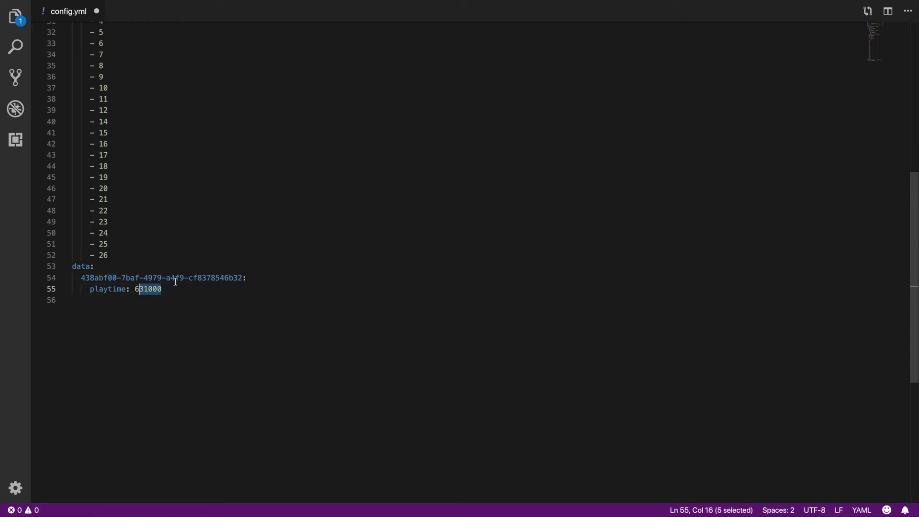
left_click(175, 280)
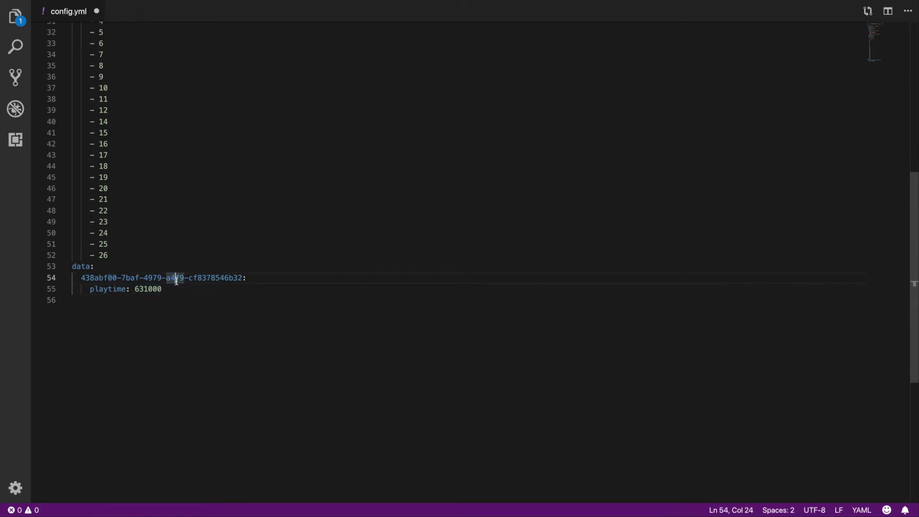
scroll(176, 281, "up", 2)
scroll(176, 281, "down", 6)
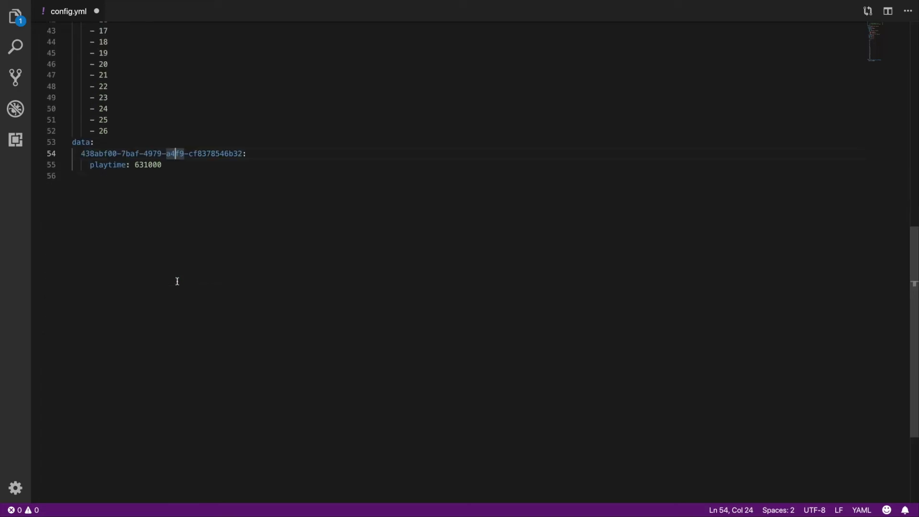
left_click_drag(170, 168, 117, 203)
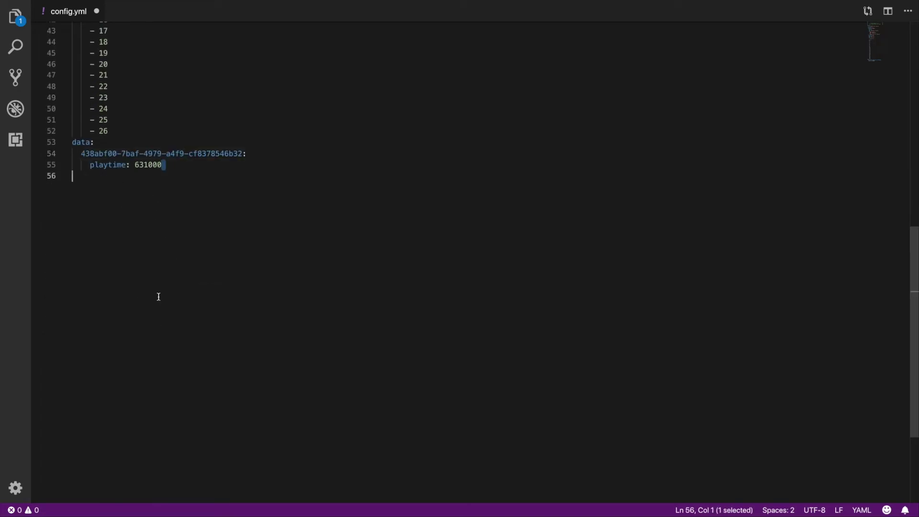
scroll(157, 295, "up", 14)
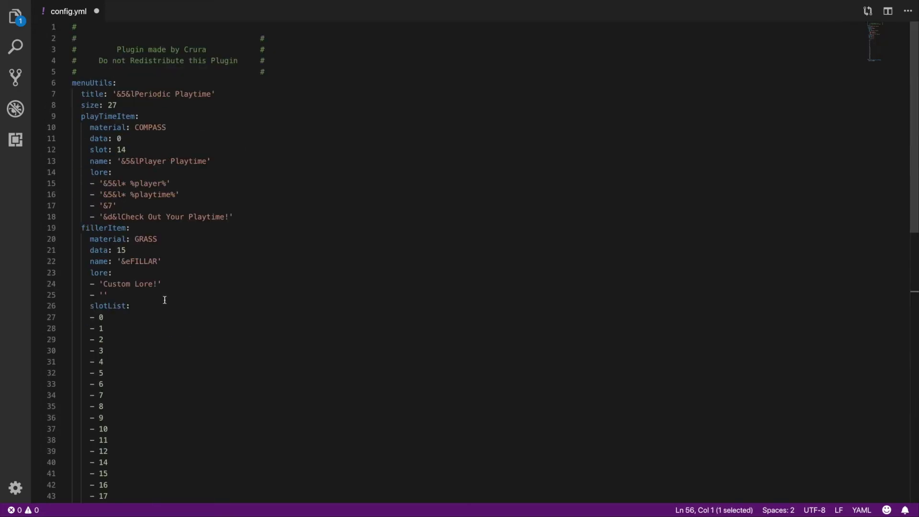
scroll(164, 300, "down", 9)
scroll(164, 300, "up", 9)
scroll(252, 244, "down", 10)
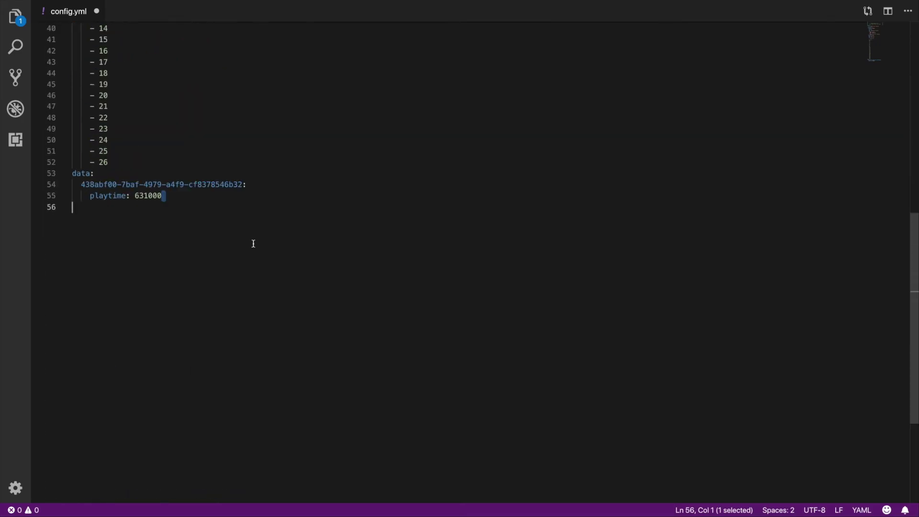
scroll(253, 244, "up", 10)
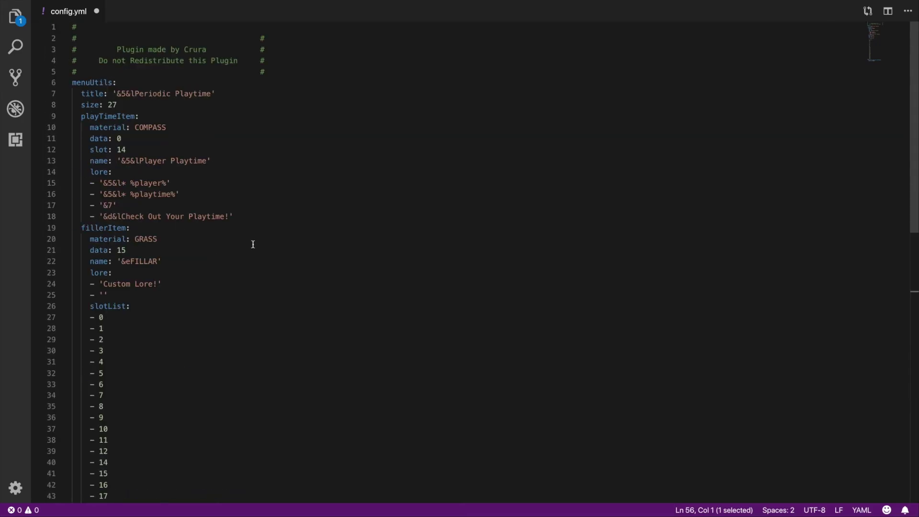